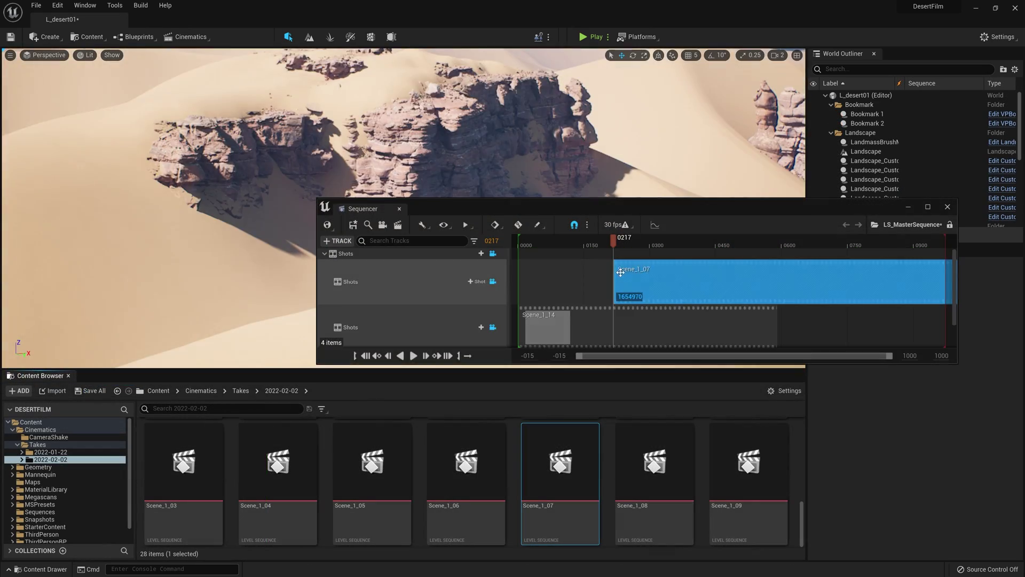
- Drop the Scene_1_04 level sequence from the Takes folder onto the Shots track as a new shot section
drag(545, 327, 550, 398)
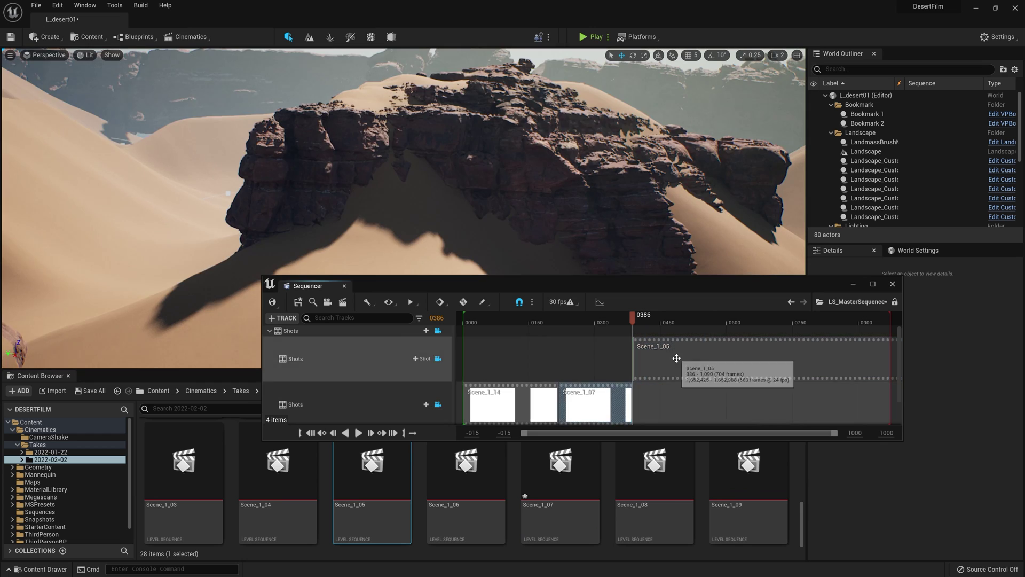
drag(277, 470, 737, 342)
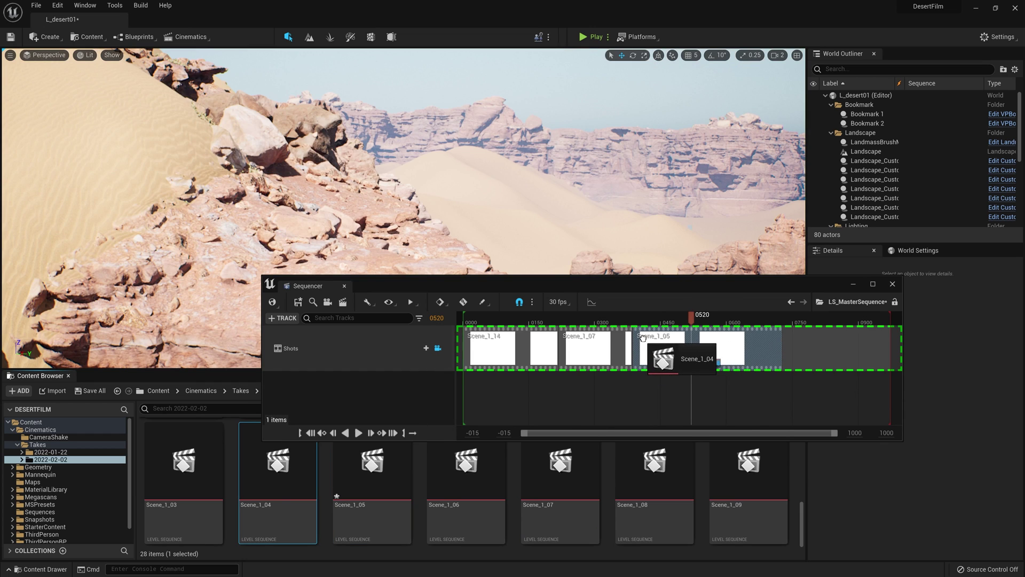
drag(643, 337, 694, 345)
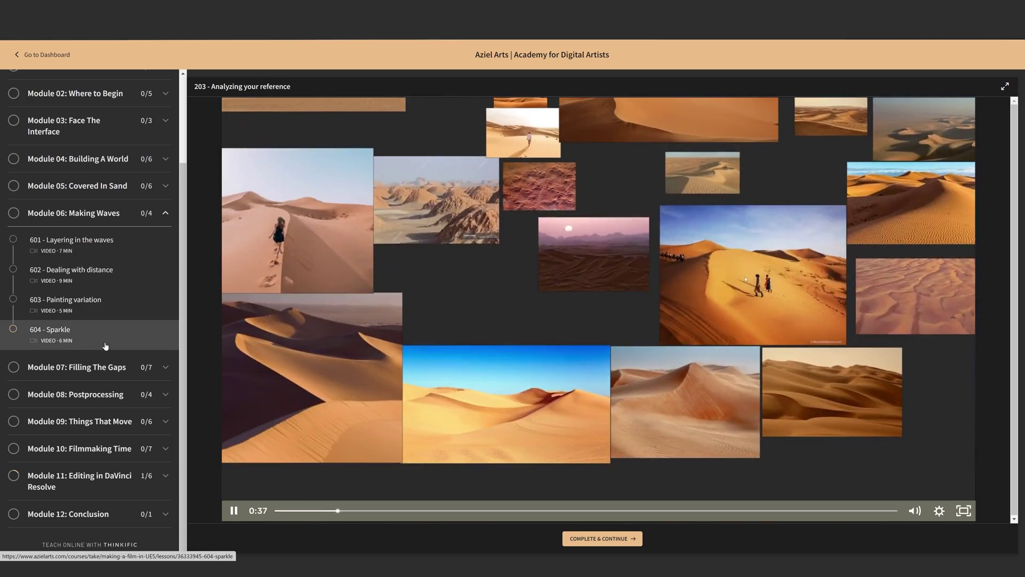
- Open lesson 603 - Painting variation in Module 06 and scroll down to its video
click(96, 307)
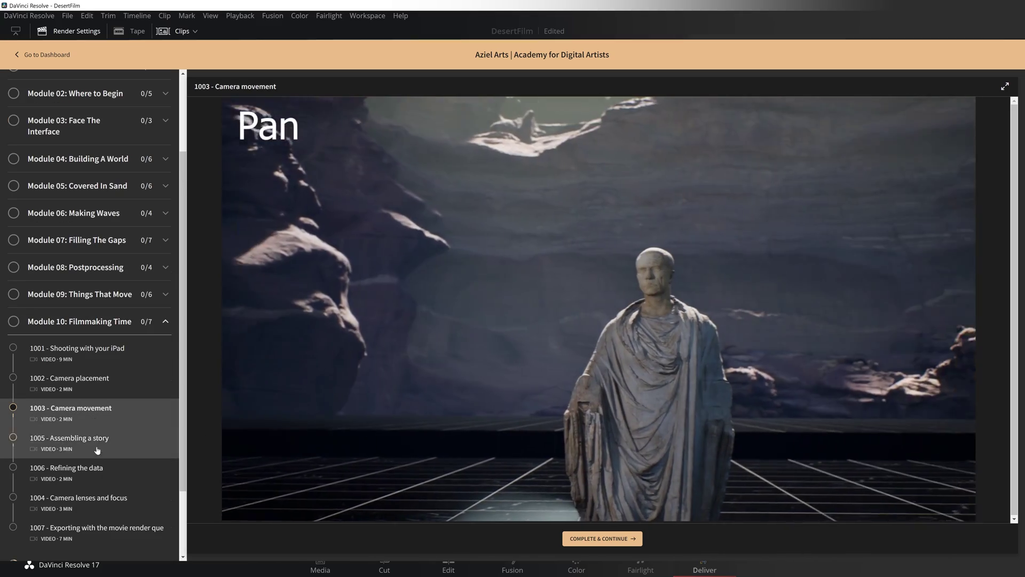
scroll(97, 450, down, 3)
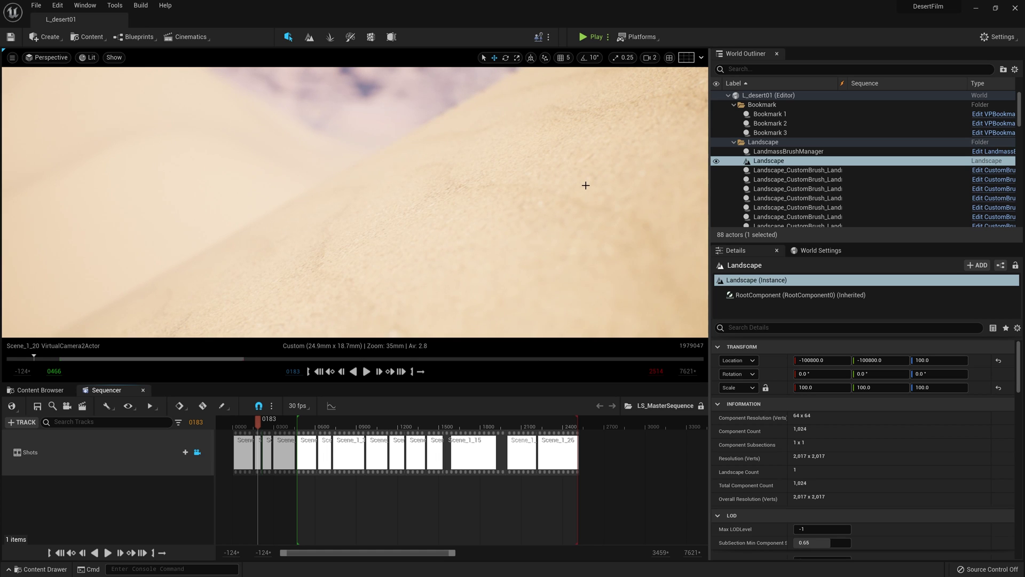
- Open Movie Render Queue from Window > Cinematics and show the + Render level sequence picker
click(86, 6)
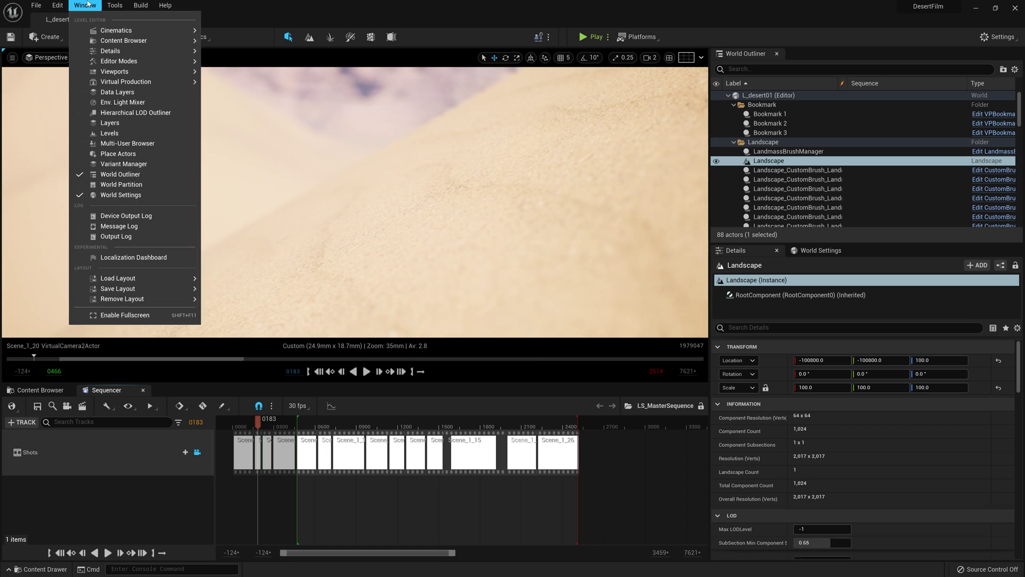
mouse_move(115, 30)
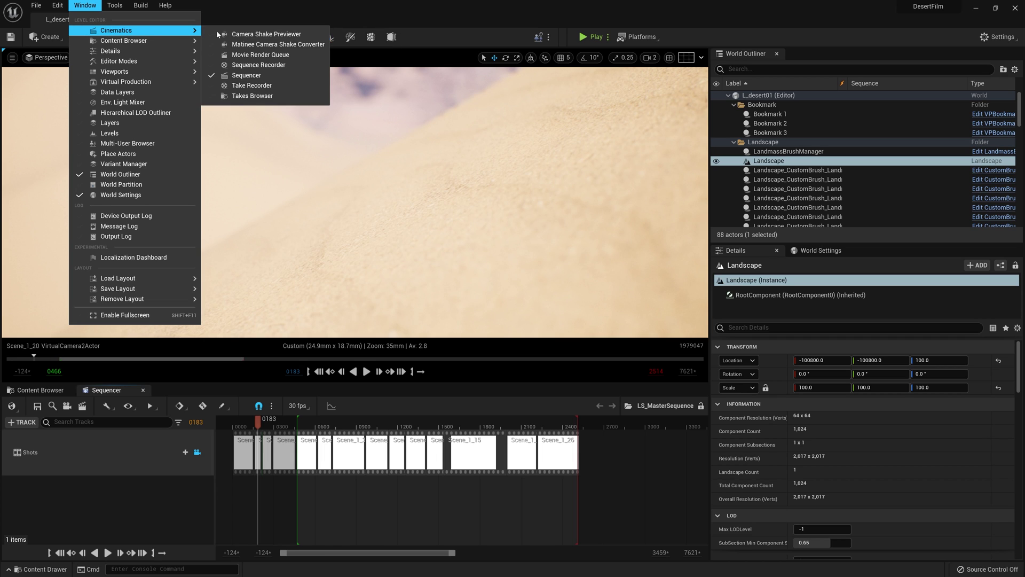
click(276, 54)
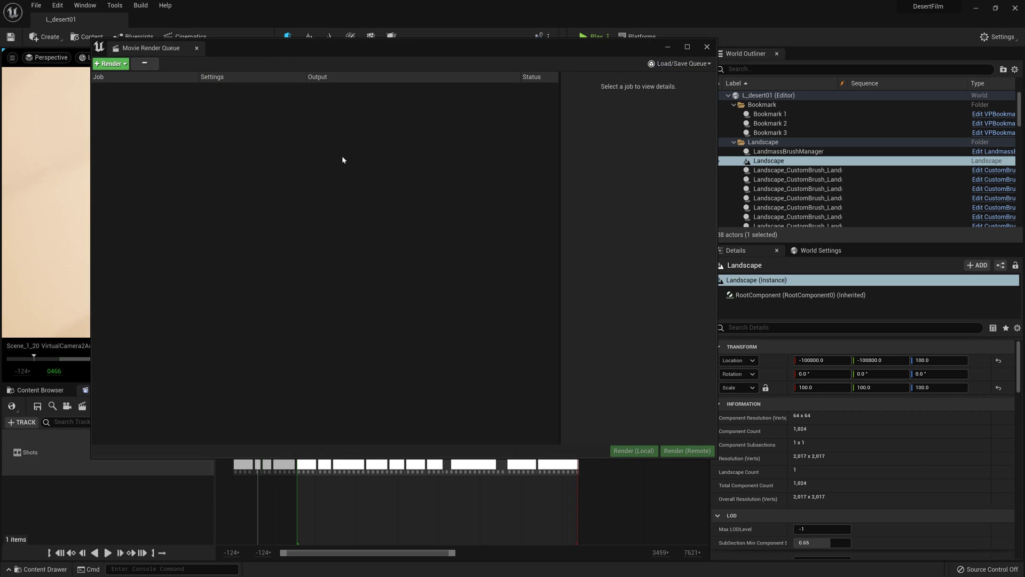
click(97, 64)
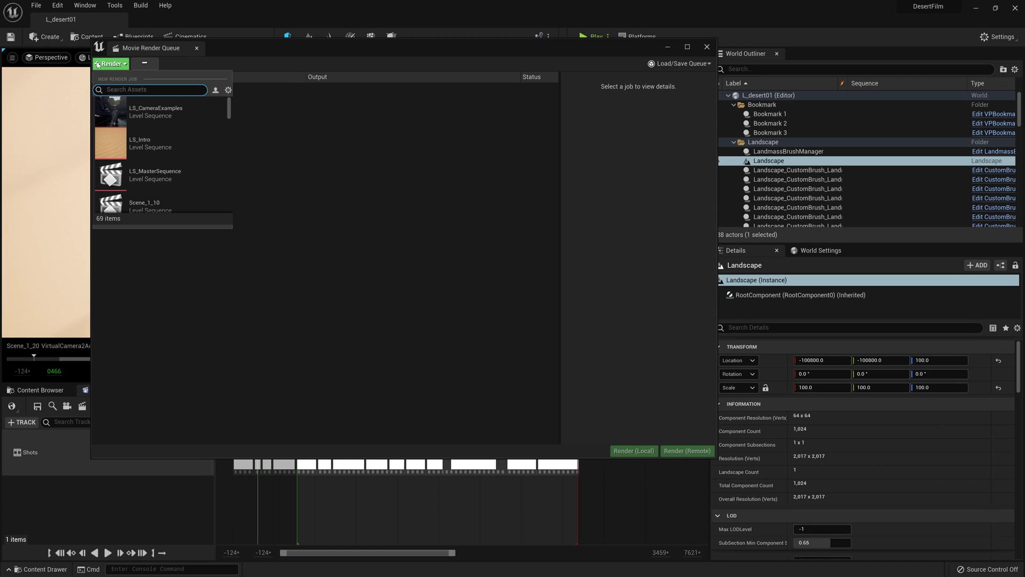
- Queue LS_MasterSequence as a render job, expanding and collapsing it to check its shots
click(151, 173)
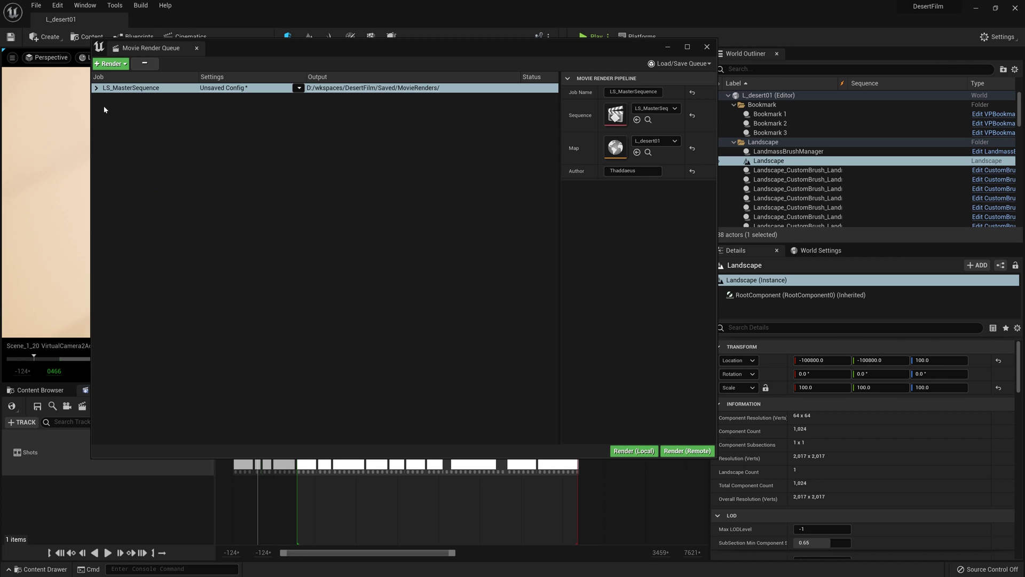
click(96, 88)
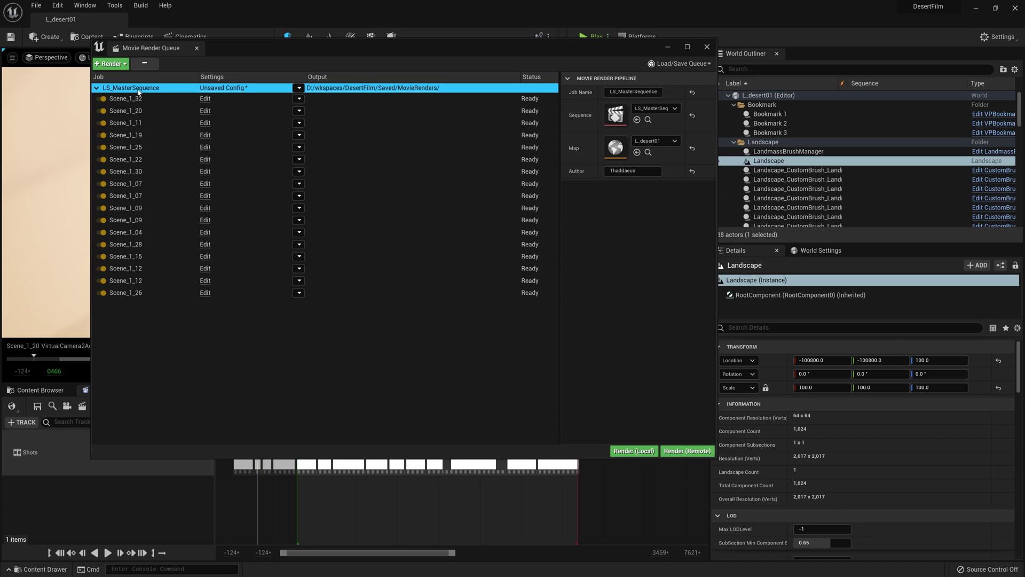
click(96, 88)
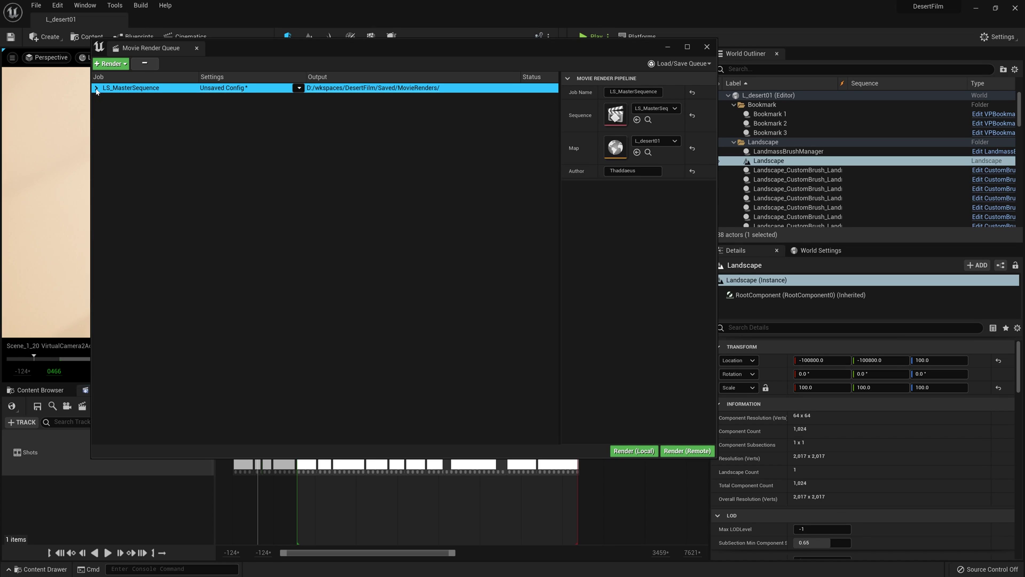
- Open the job's Unsaved Config, select the jpg Sequence [8bit] entry and list addable settings
click(235, 88)
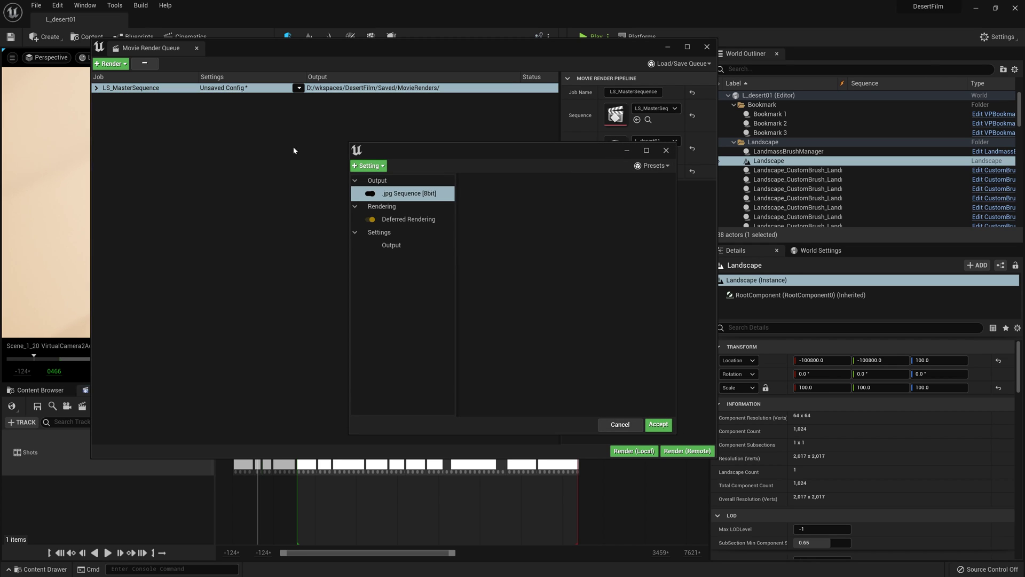
click(369, 195)
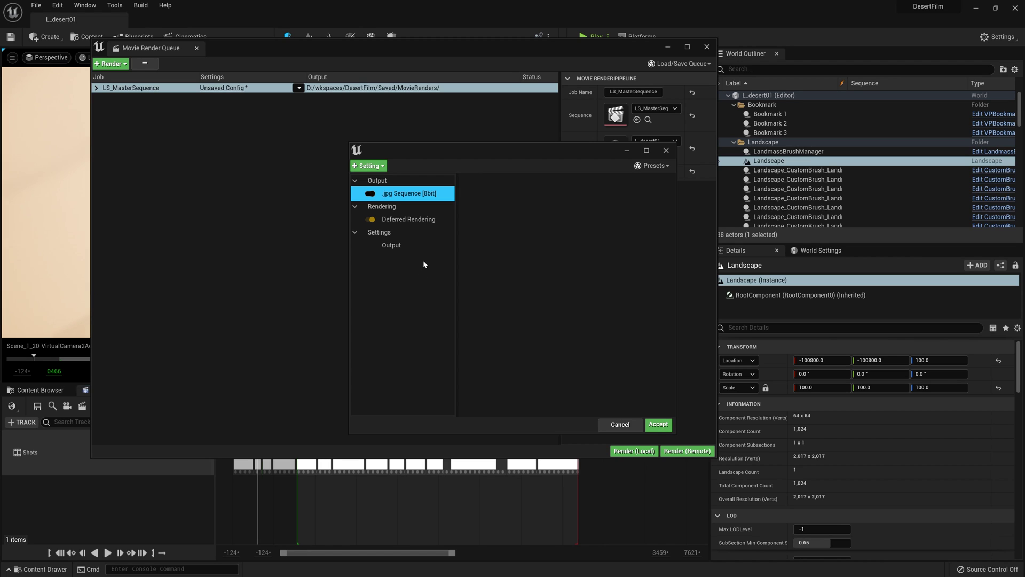
click(382, 166)
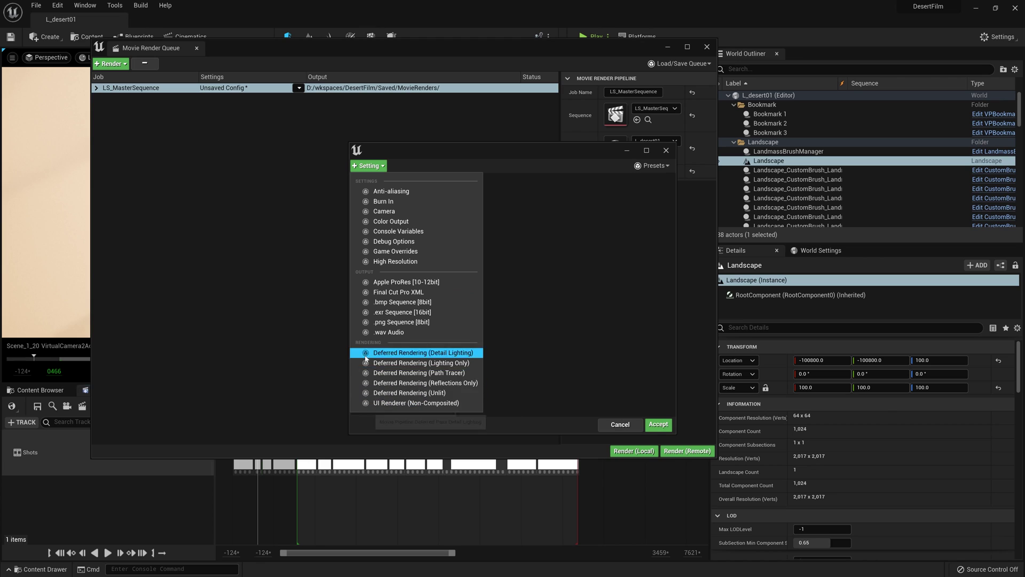
- Add a .exr Sequence [16bit] output with PIZ compression and disable the jpg Sequence output
click(431, 313)
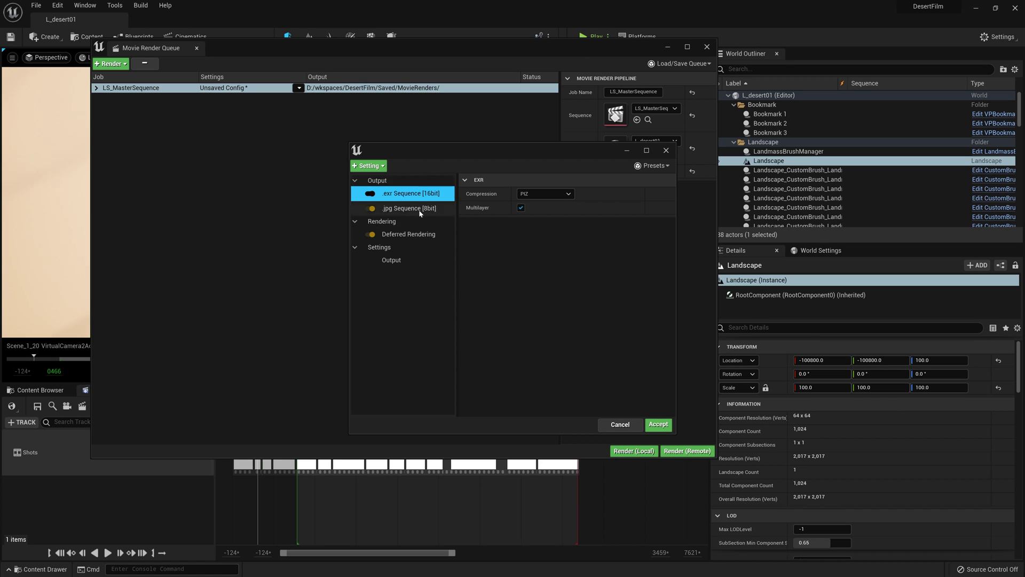
click(372, 209)
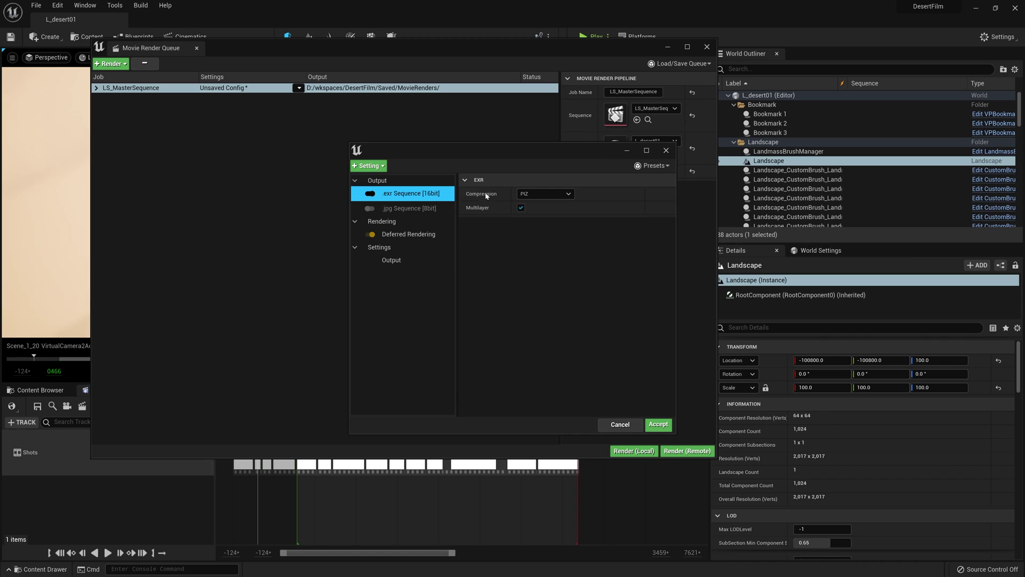
click(553, 193)
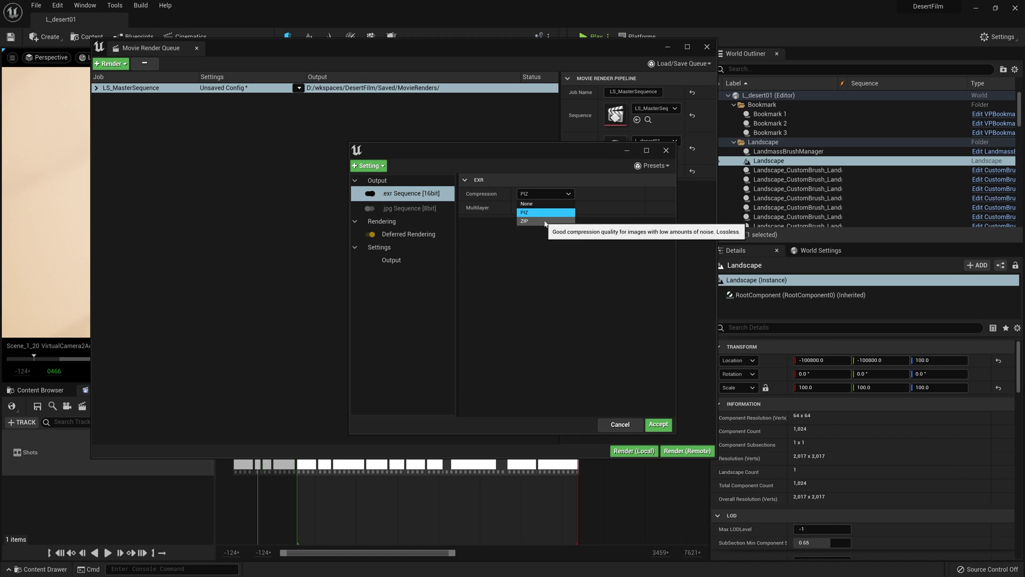
click(549, 213)
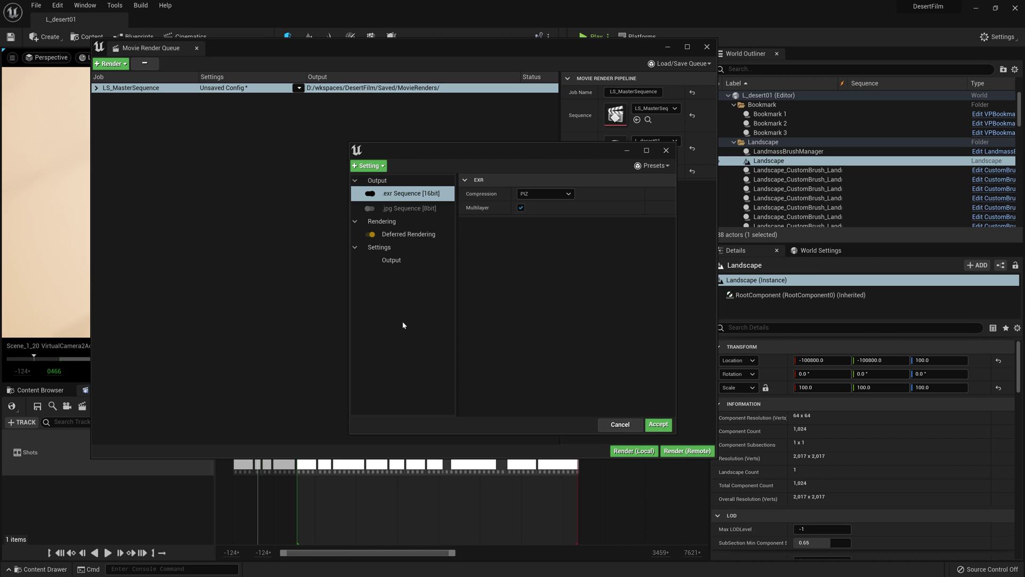
- Add an Anti-aliasing setting with override on, Spatial Sample Count 4 and Temporal Sample Count 5
click(370, 167)
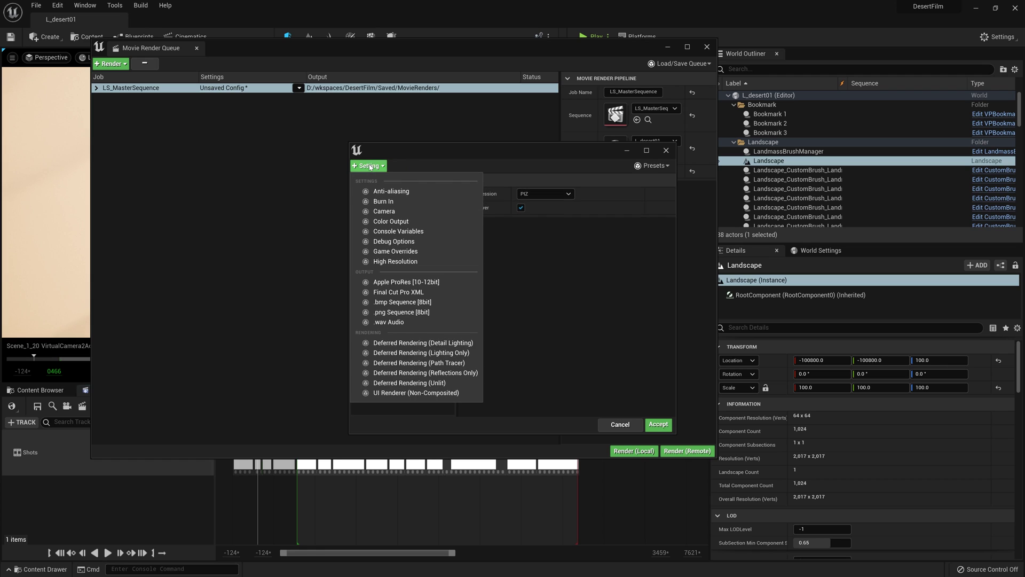
click(423, 192)
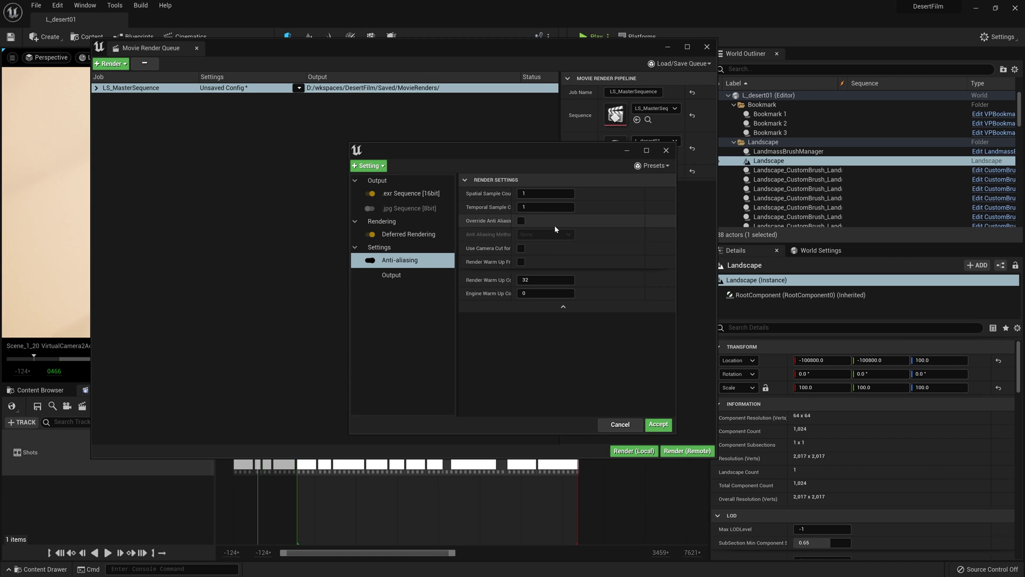
click(522, 222)
drag(511, 229, 536, 229)
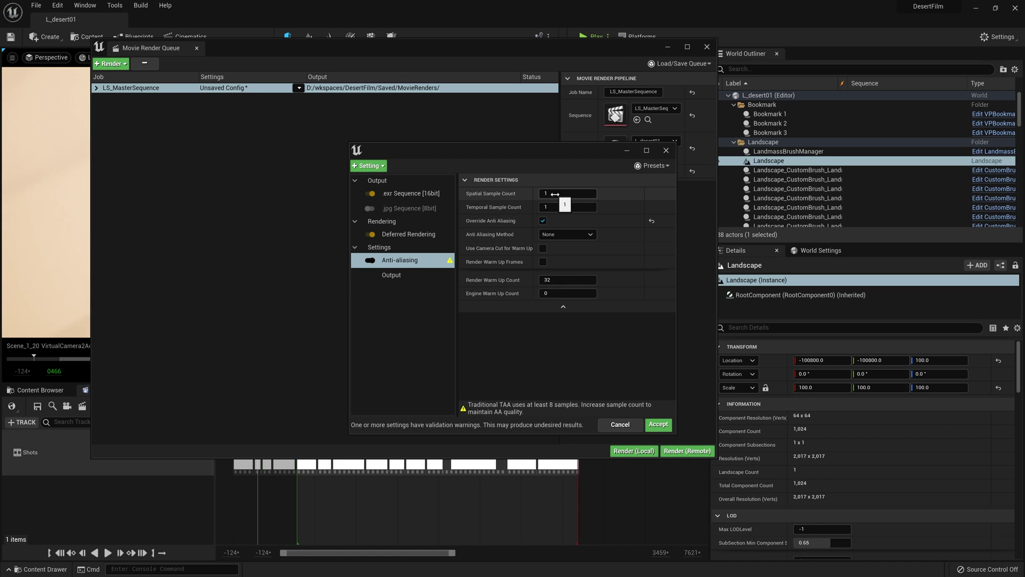
drag(555, 194, 615, 207)
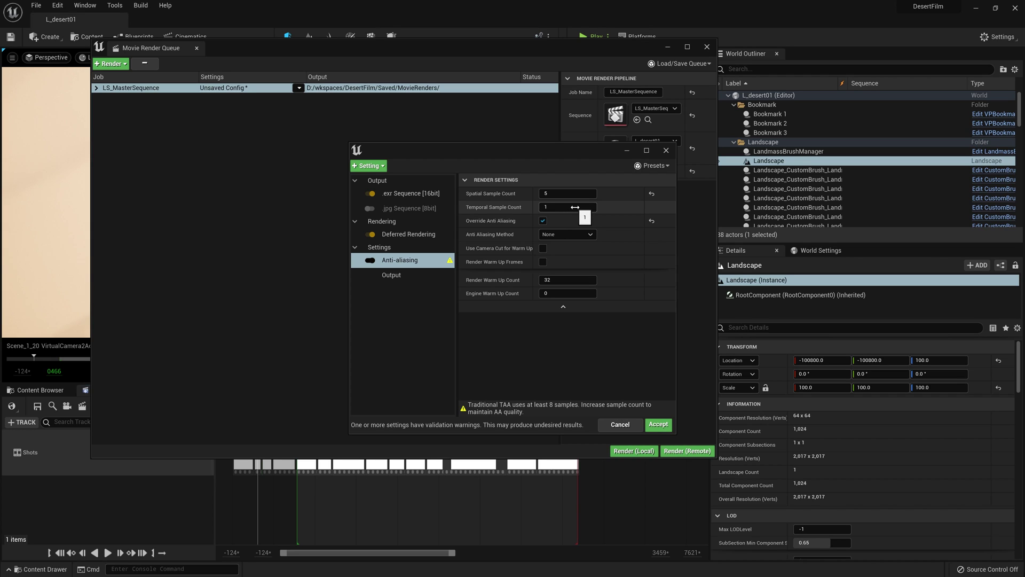
click(572, 205)
text(5)
key(Return)
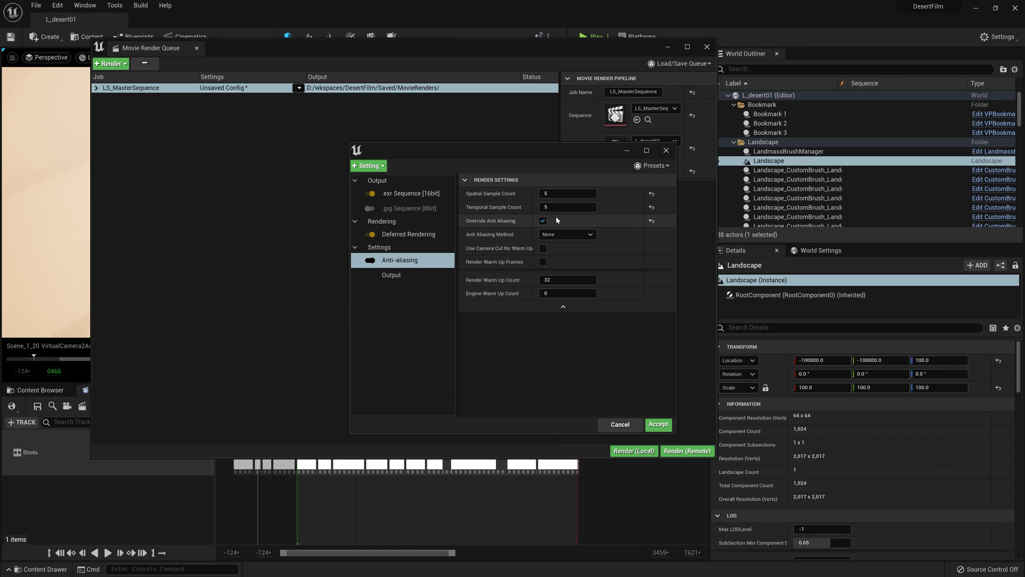
text(4)
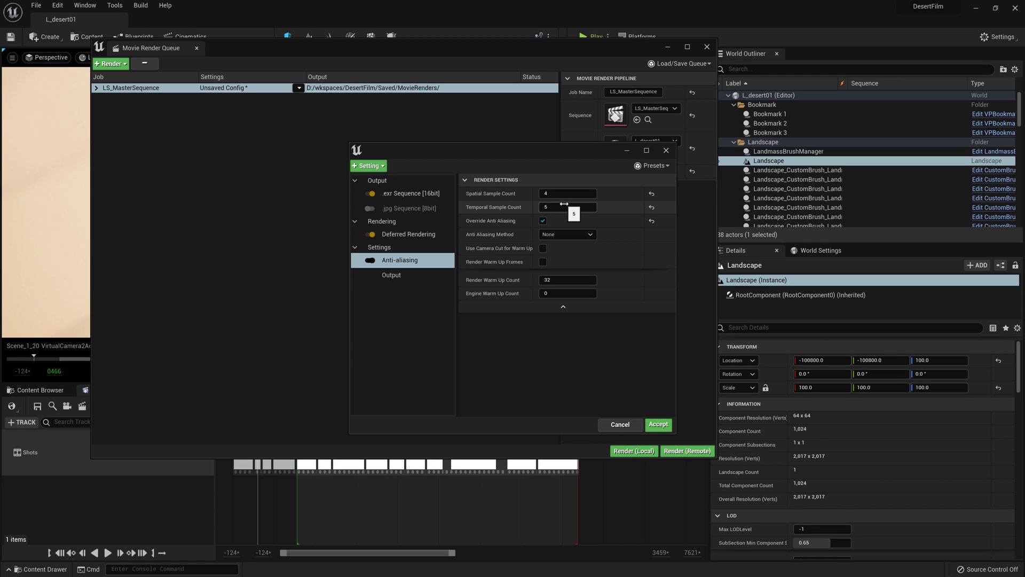
- Show the Output settings and confirm the Output Directory path
click(415, 275)
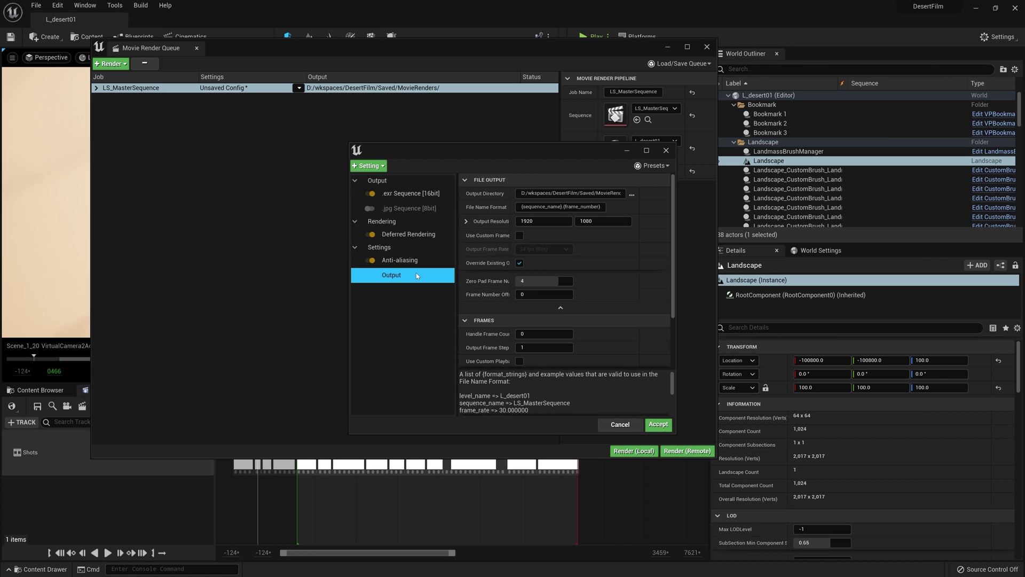
click(546, 194)
drag(546, 193, 624, 193)
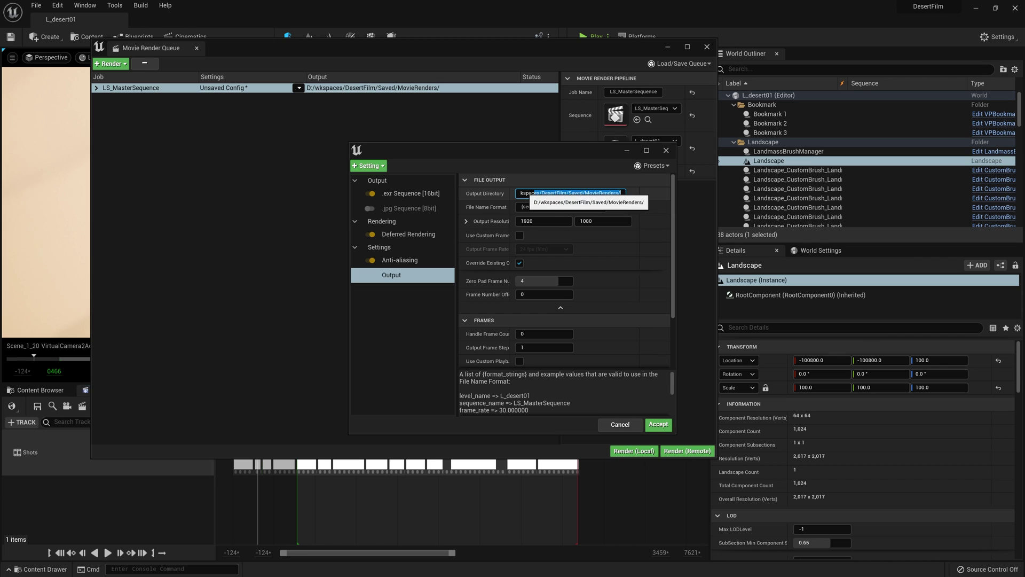
click(534, 194)
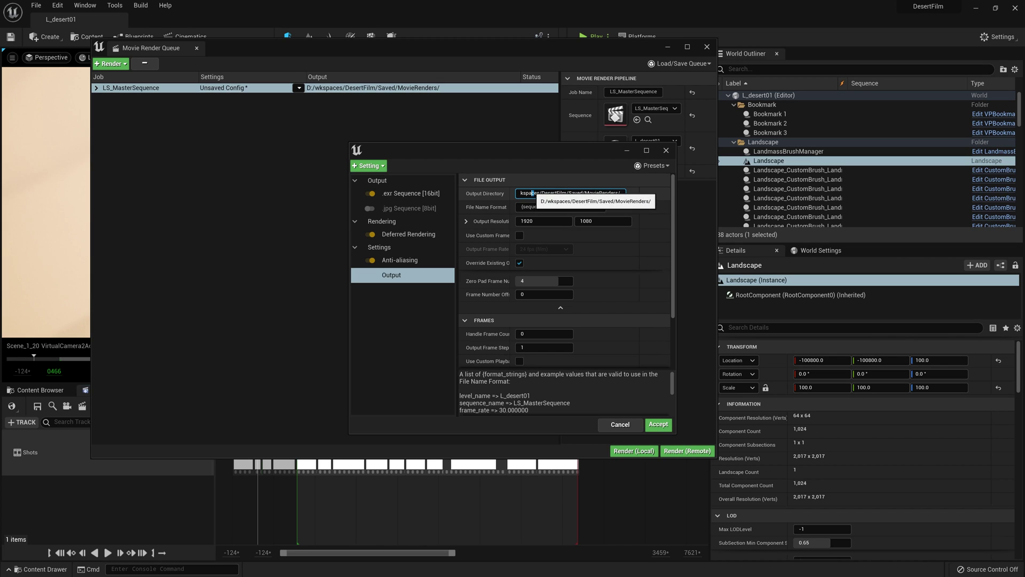
key(Return)
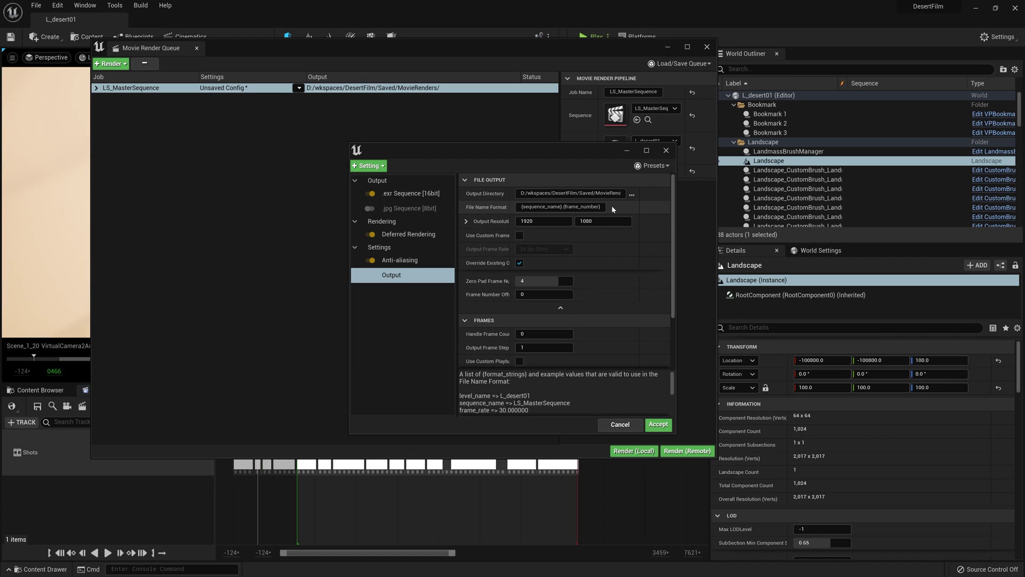
- Change File Name Format to {sequence_name}.{shot_name}.{frame_number} by inserting shot_name
click(565, 207)
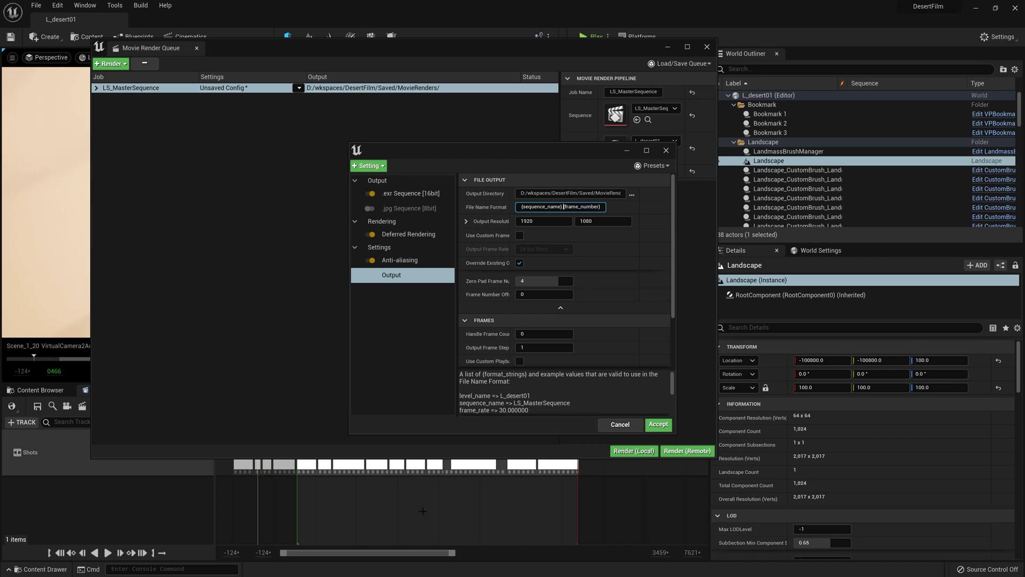
click(552, 504)
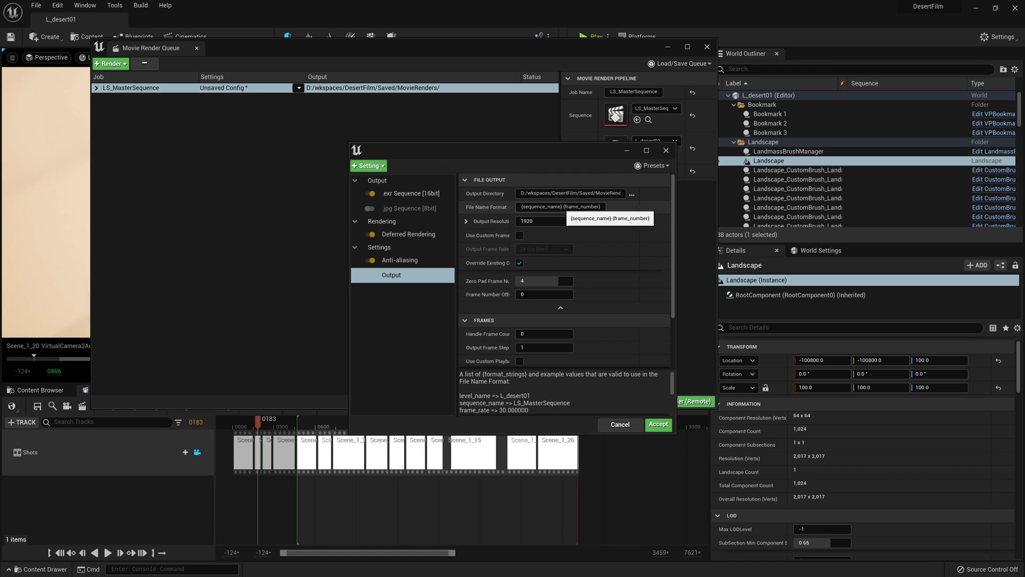
click(566, 207)
click(566, 208)
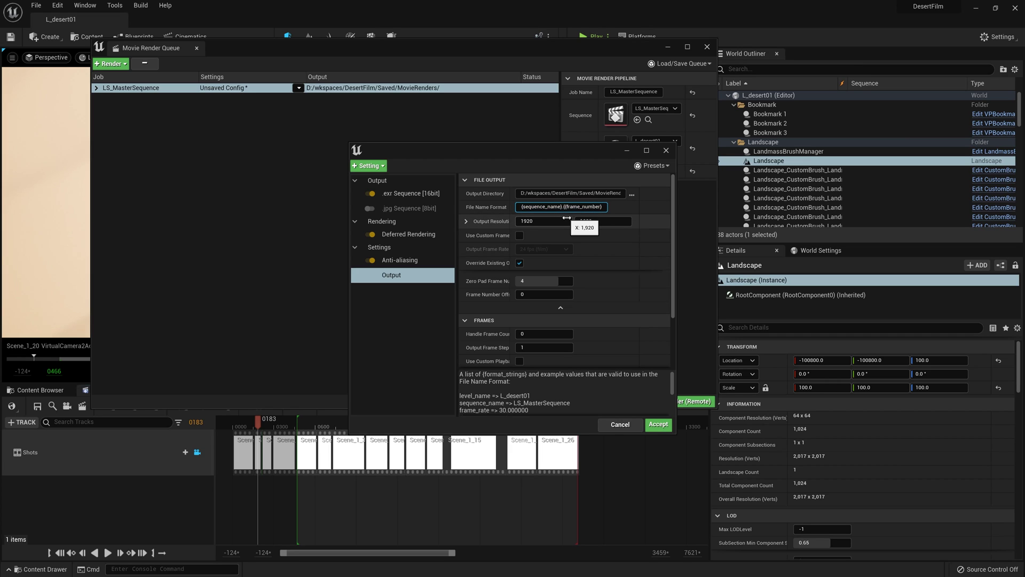
text(shot_name}.)
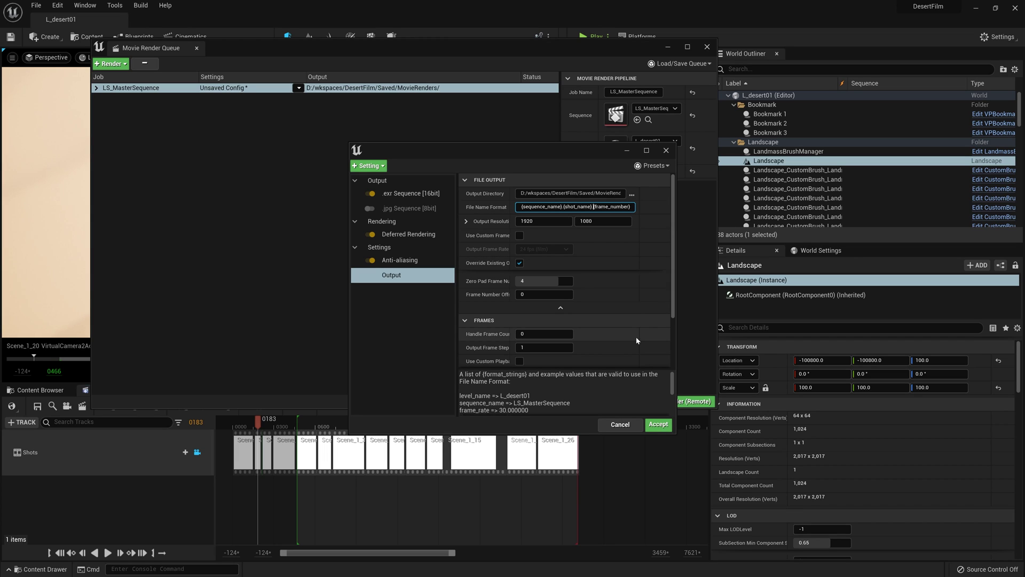
- Set the output resolution to 3840 x 2160
click(550, 221)
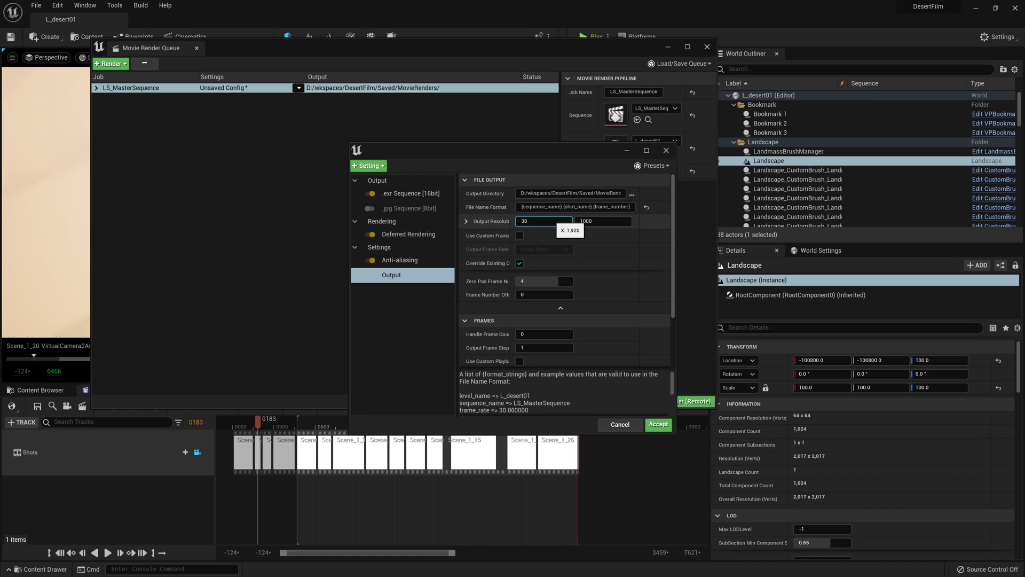
text(3840)
click(603, 221)
text(216)
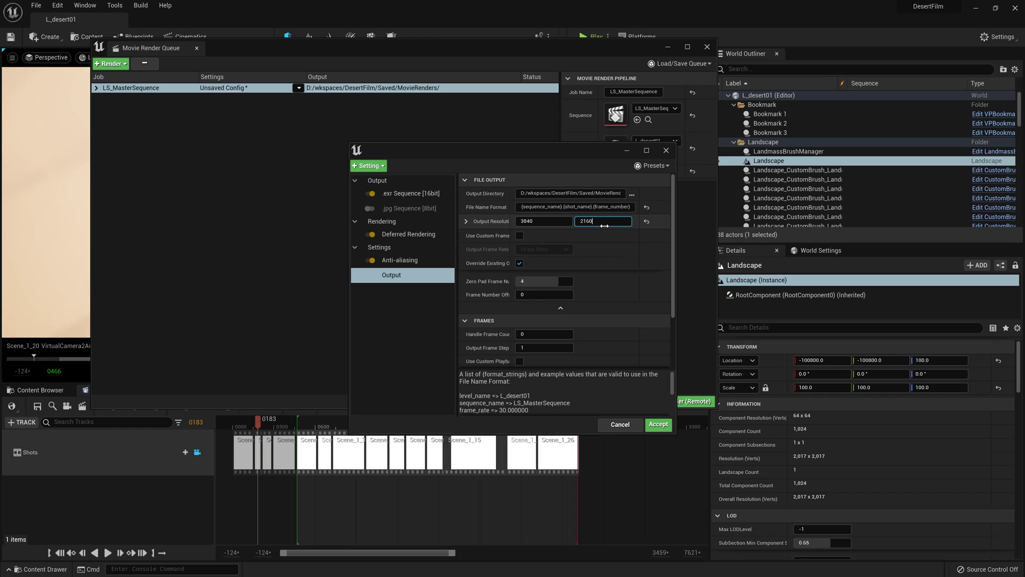
text(0)
key(Return)
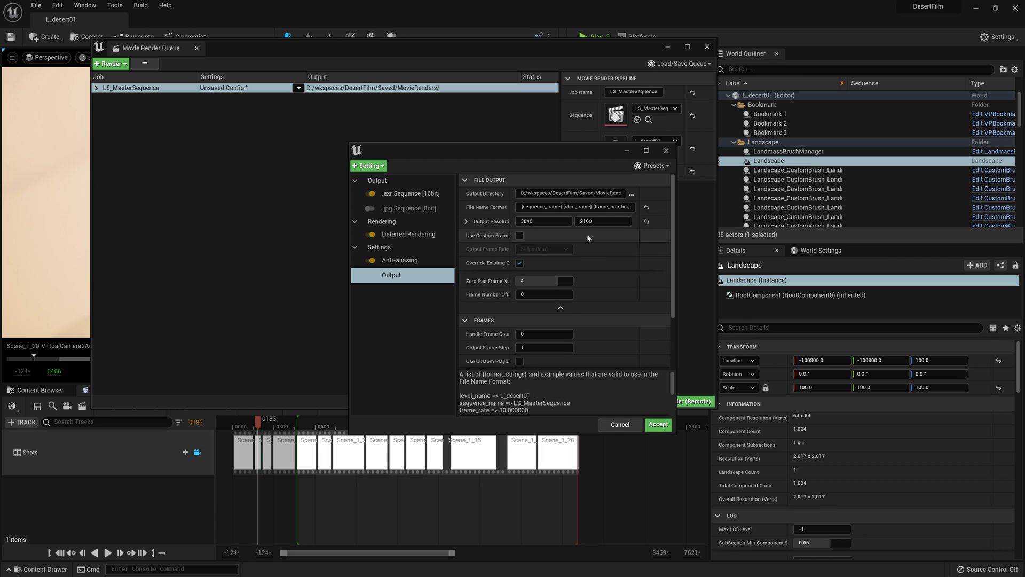
- Enable a custom output frame rate of 30 fps and widen the label column
click(519, 236)
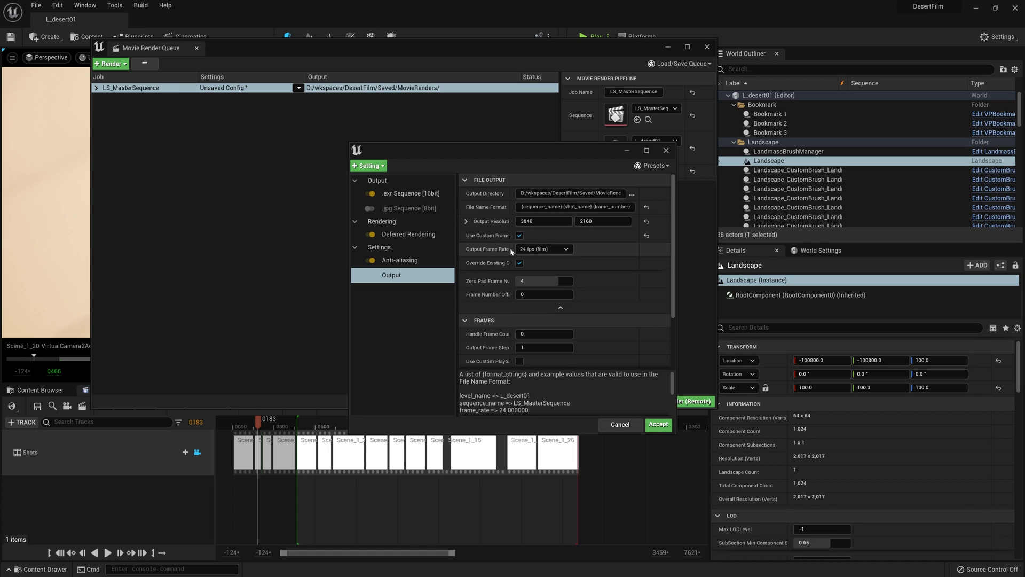
click(551, 249)
click(537, 337)
drag(510, 242, 528, 241)
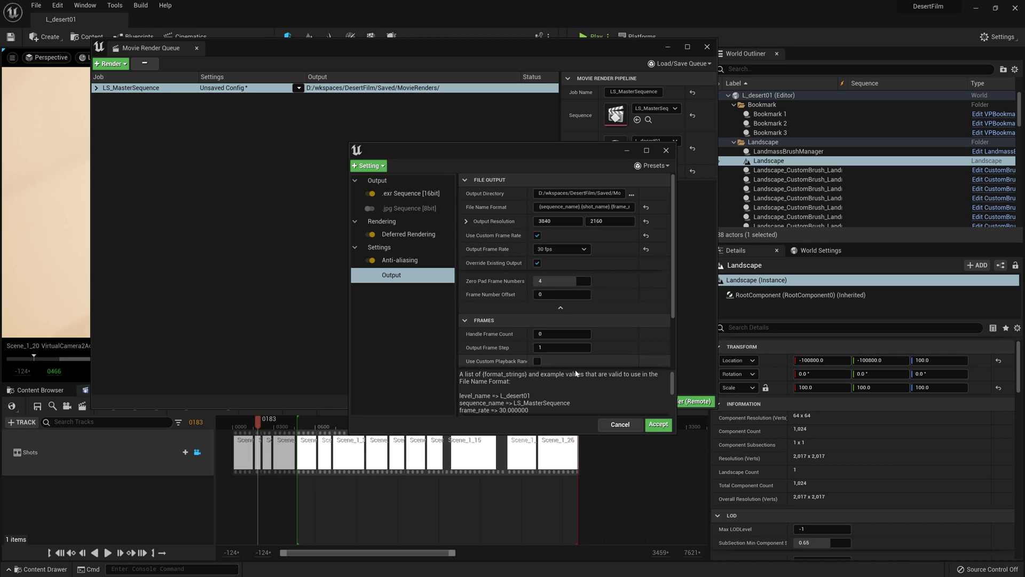
- Save the current render settings as the preset 4K_renderSettings
click(652, 166)
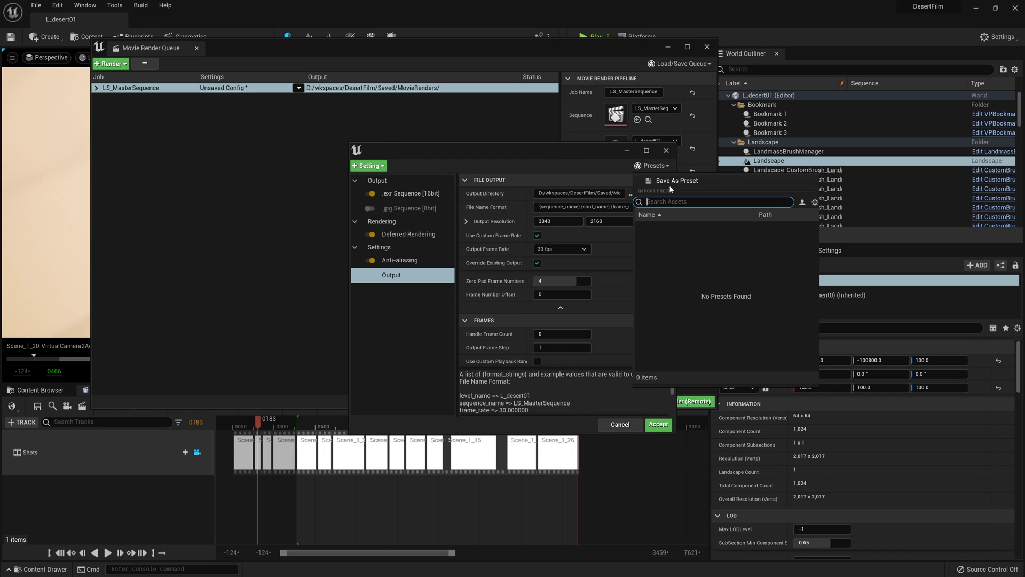
click(671, 181)
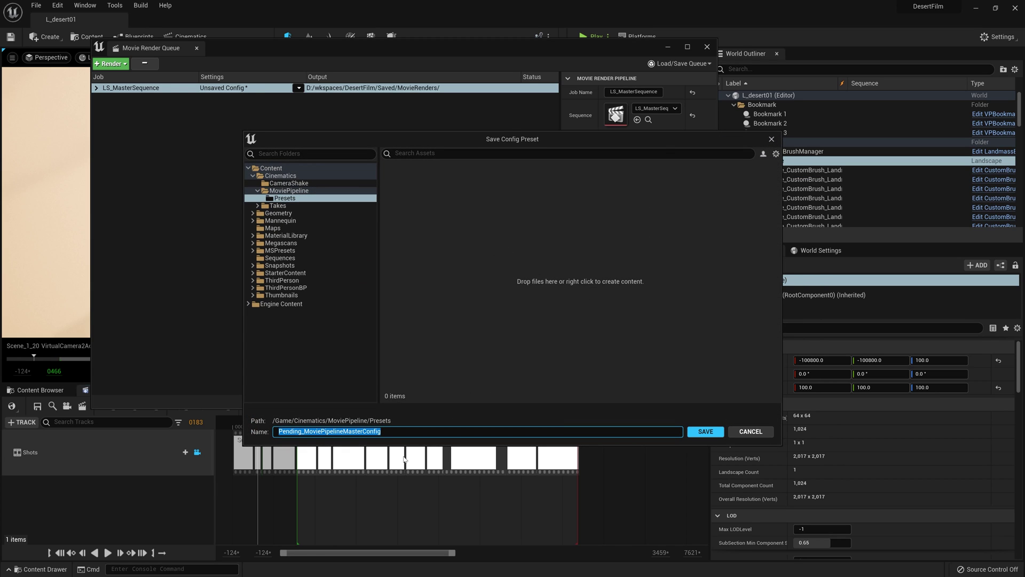
text(4K_rend)
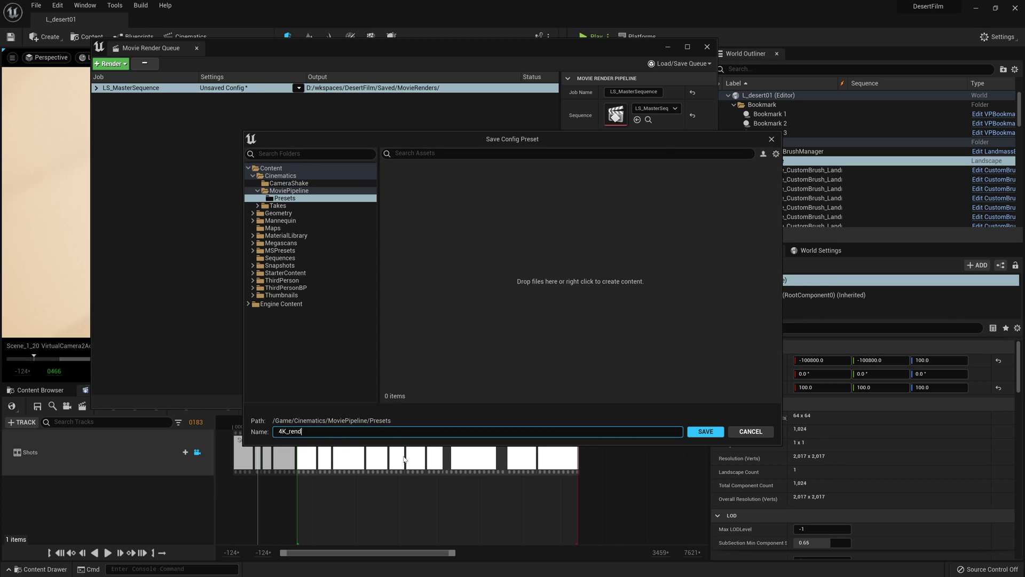
text(erSettings)
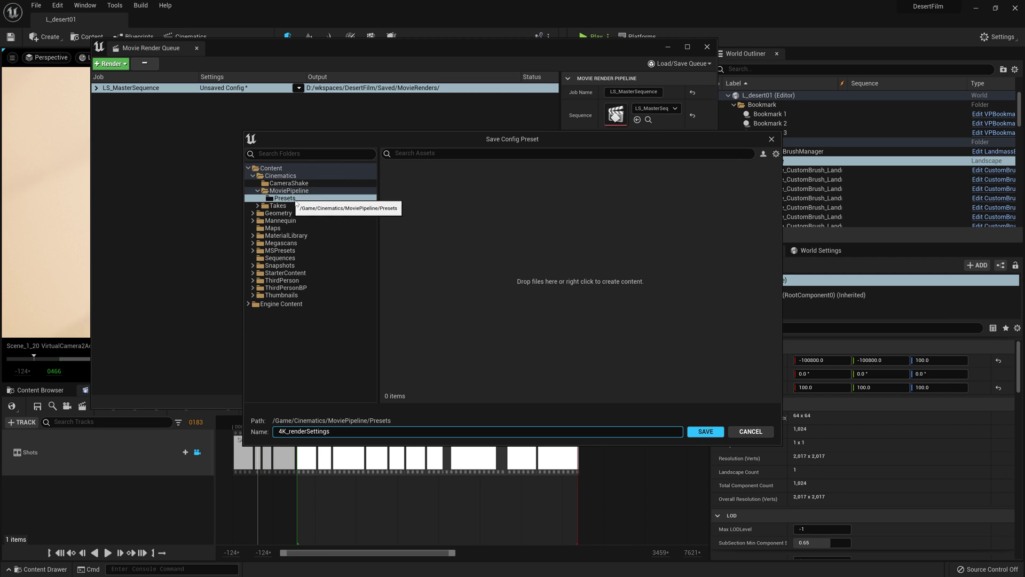
click(705, 431)
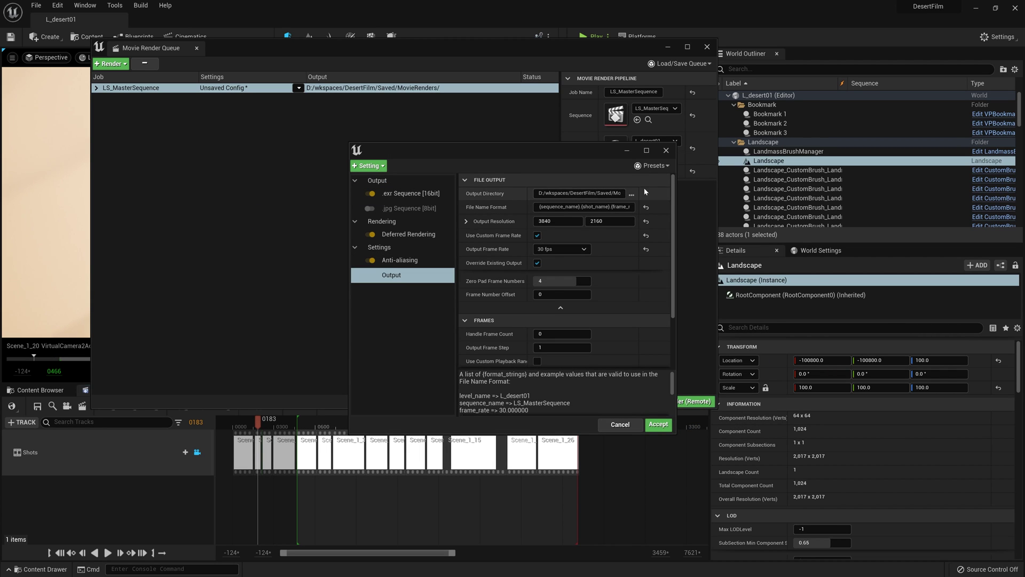
- Load the 4K_renderSettings preset and review its Output and Anti-aliasing settings
click(652, 165)
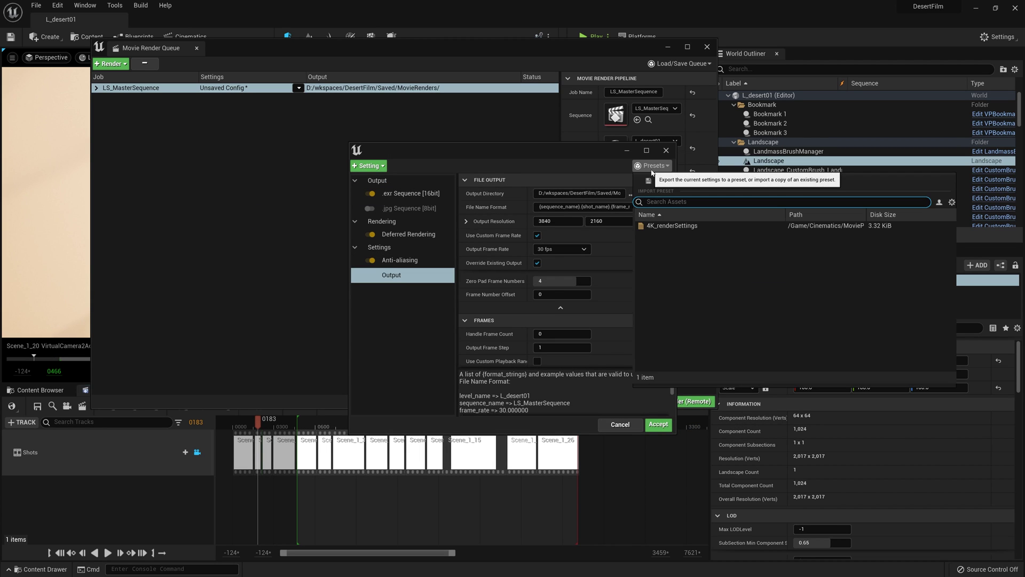
click(655, 227)
click(392, 274)
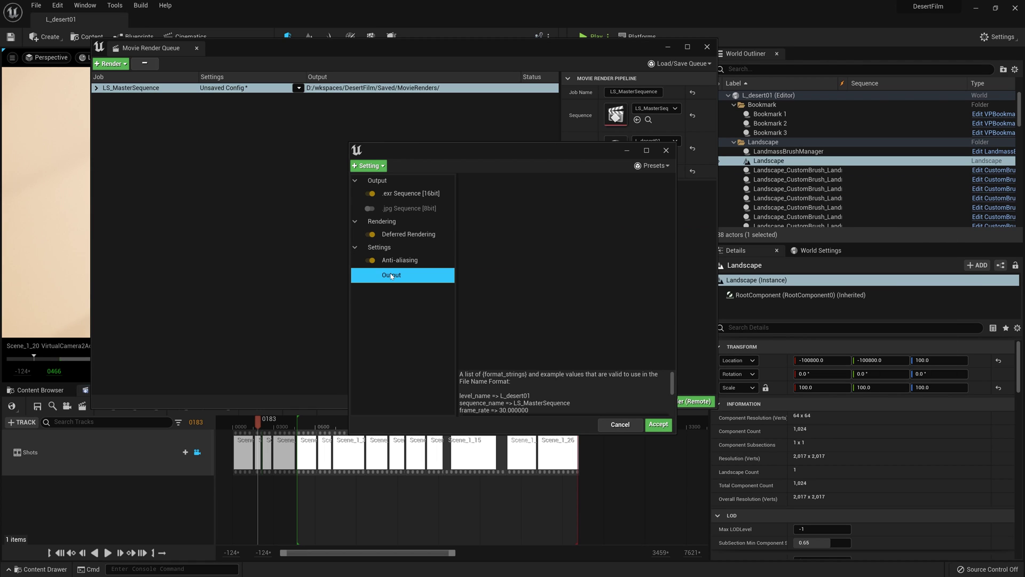
click(400, 260)
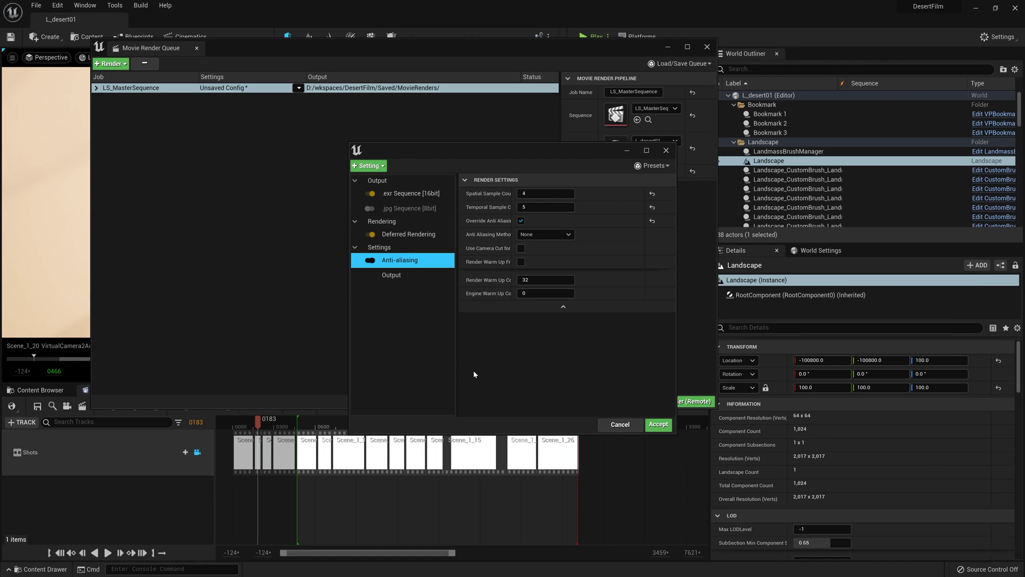
- Apply 4K_renderSettings to the master sequence job and render it locally to EXR frames
click(662, 425)
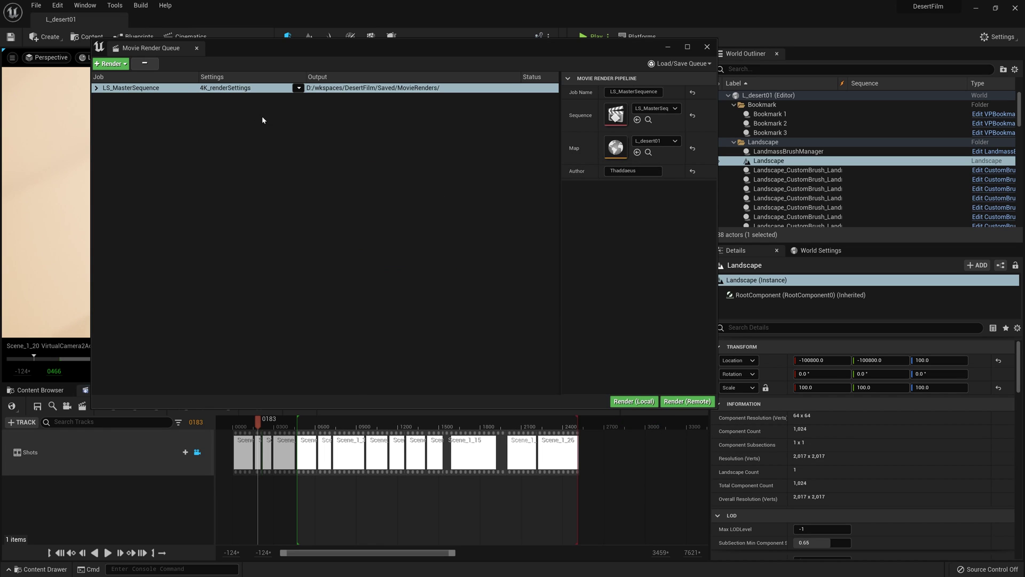
click(622, 400)
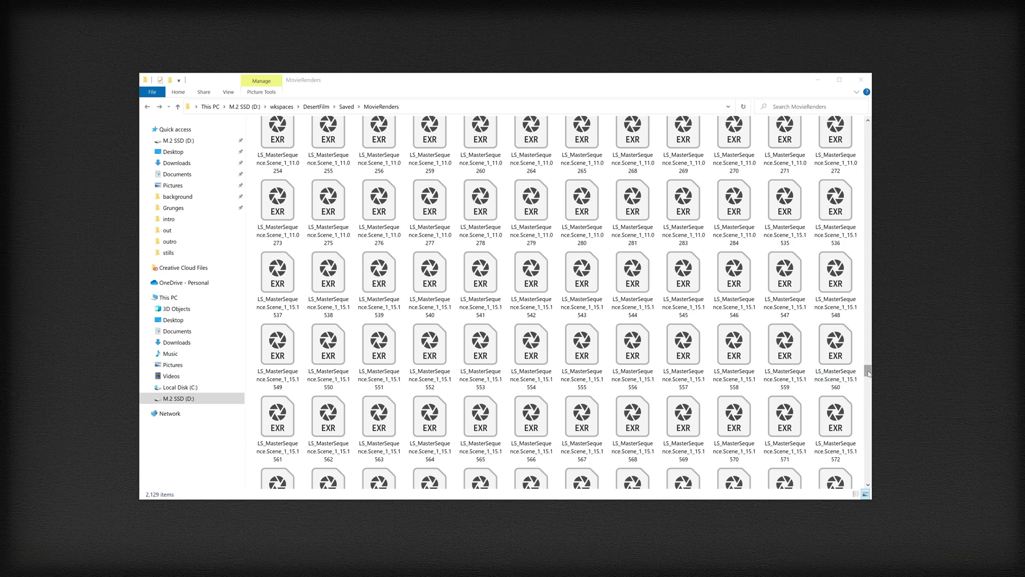
- Scroll down the MovieRenders folder and select one of the LS_MasterSequence EXR frames
drag(869, 374, 869, 393)
click(643, 325)
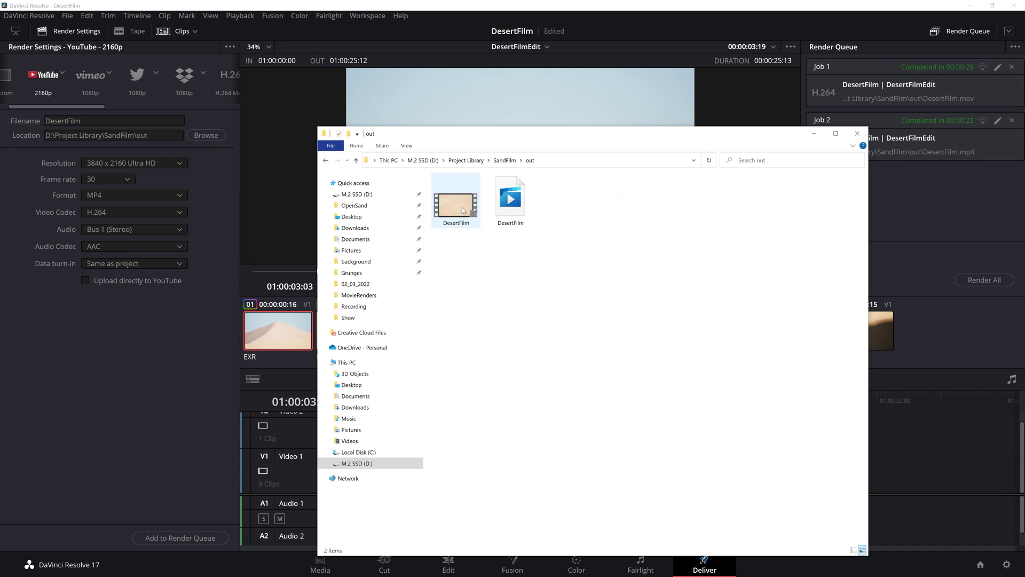
- Play the DesertFilm video in Movies & TV, with the player moved to the left
double_click(462, 210)
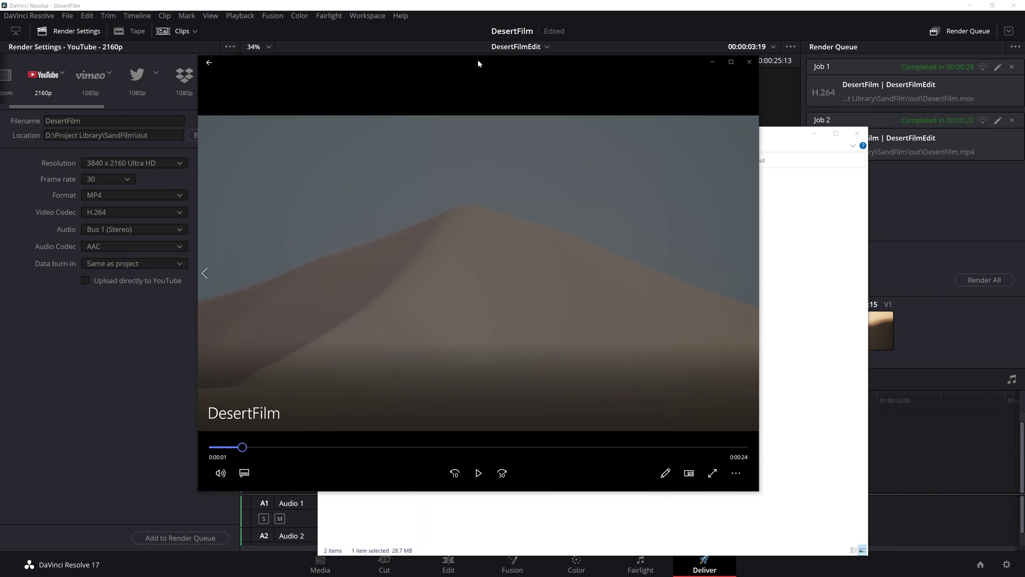
drag(478, 64, 316, 70)
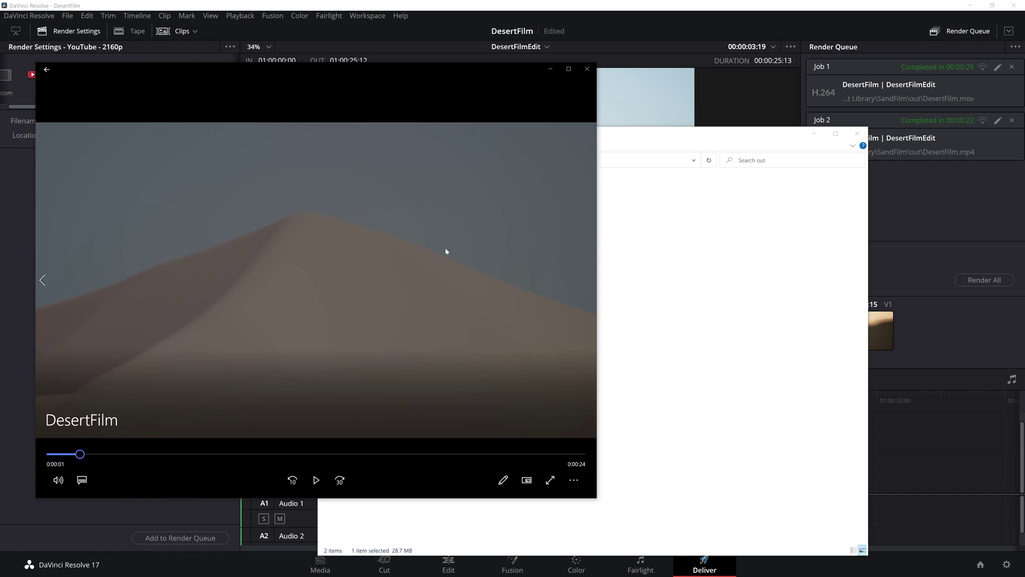
click(315, 480)
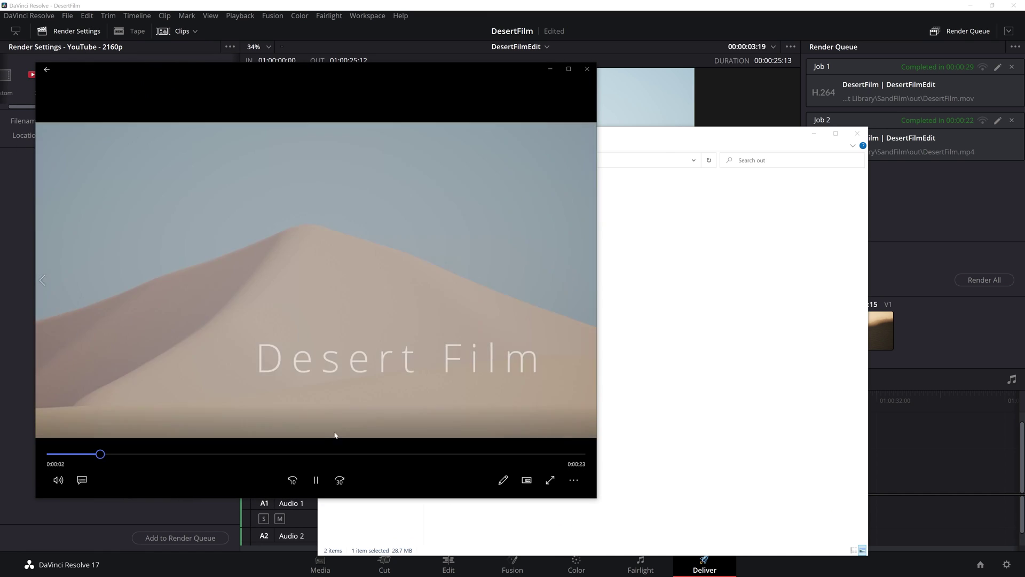